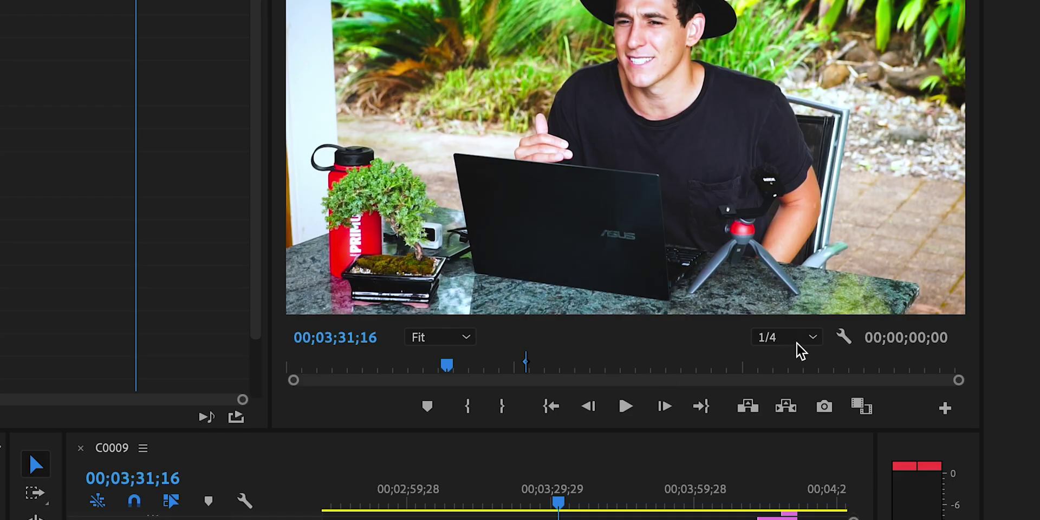
Zoom the timeline in around the sequence start with = and play the sequence from the beginning.
left_click(802, 341)
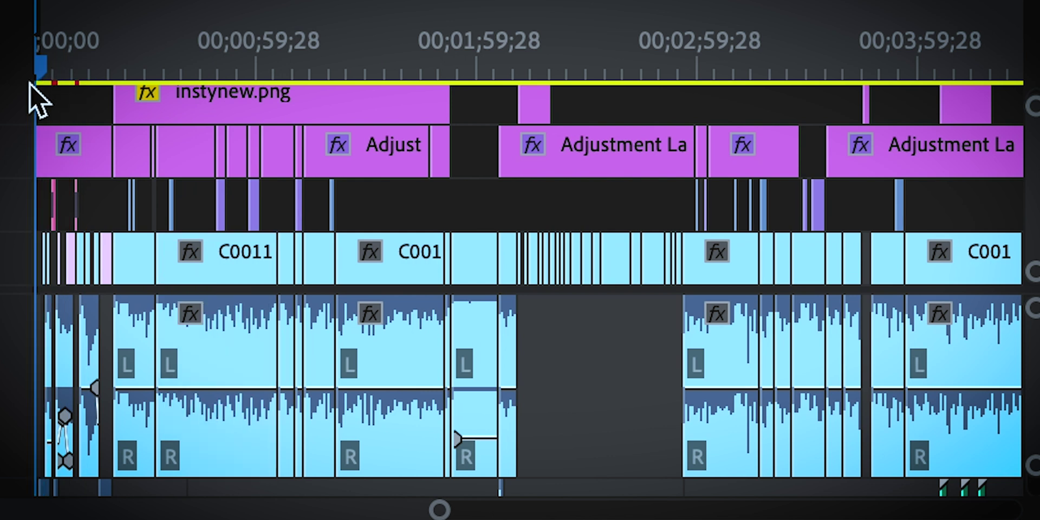
key("=")
key("=")
key("=")
key("space")
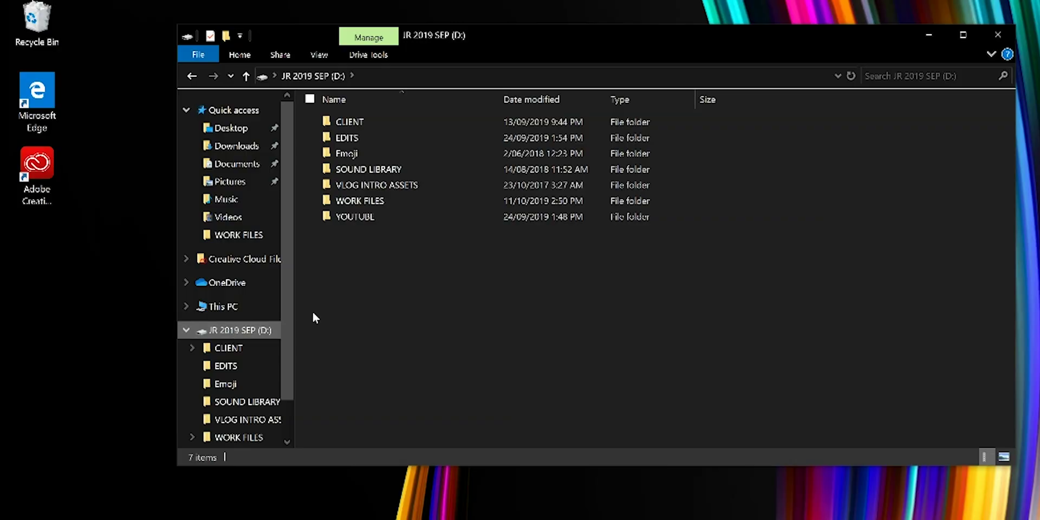
Look inside VLOG INTRO ASSETS, then browse the audio files in the SOUND LIBRARY folder.
double_click(358, 187)
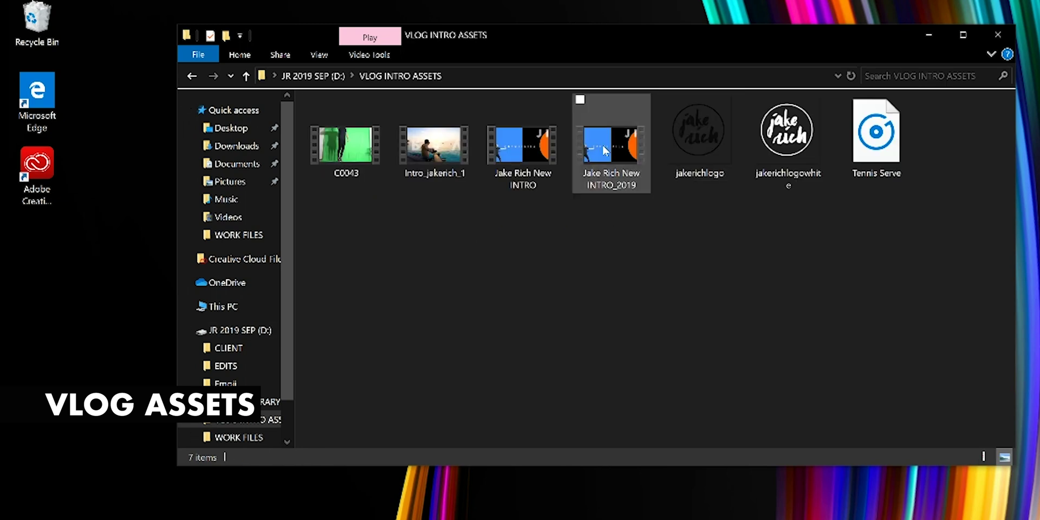
key("alt+Left")
double_click(359, 168)
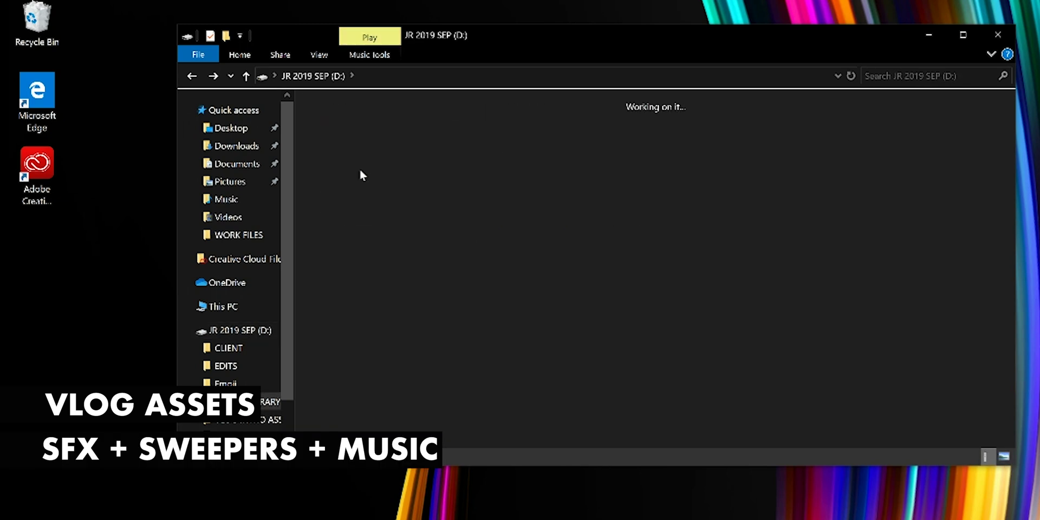
scroll(421, 223, "down", 1)
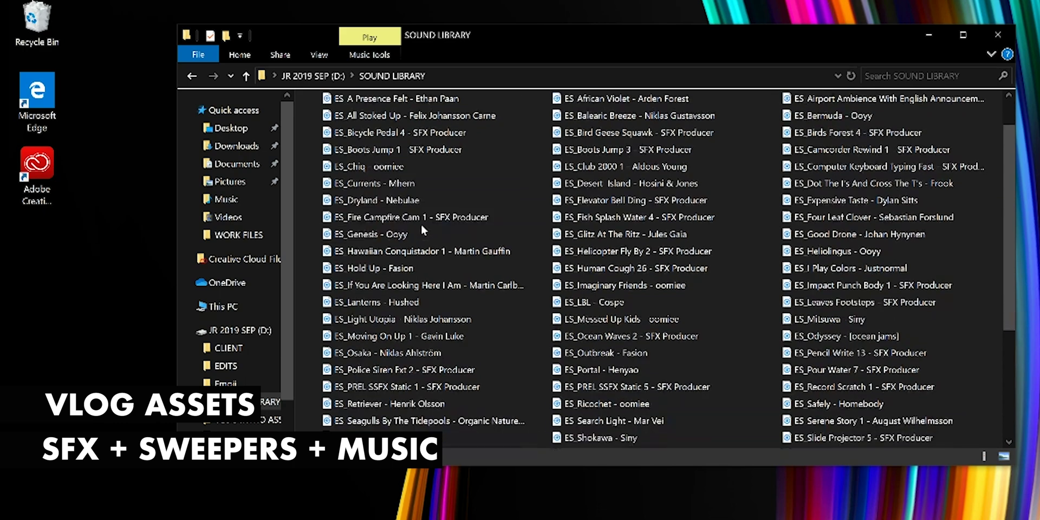
scroll(422, 228, "down", 3)
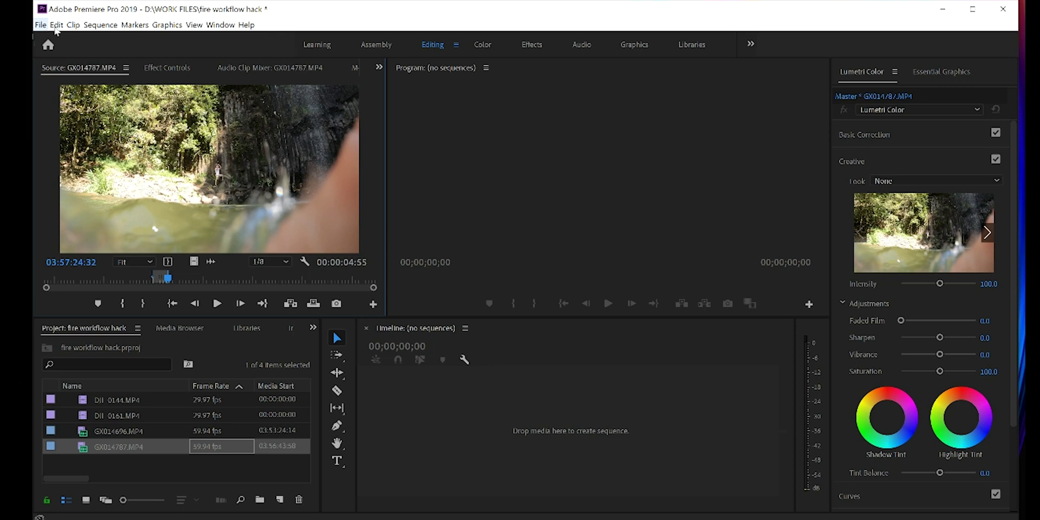
Search Keyboard Shortcuts for 'add marker' and select the Add Marker command to see its key.
left_click(57, 25)
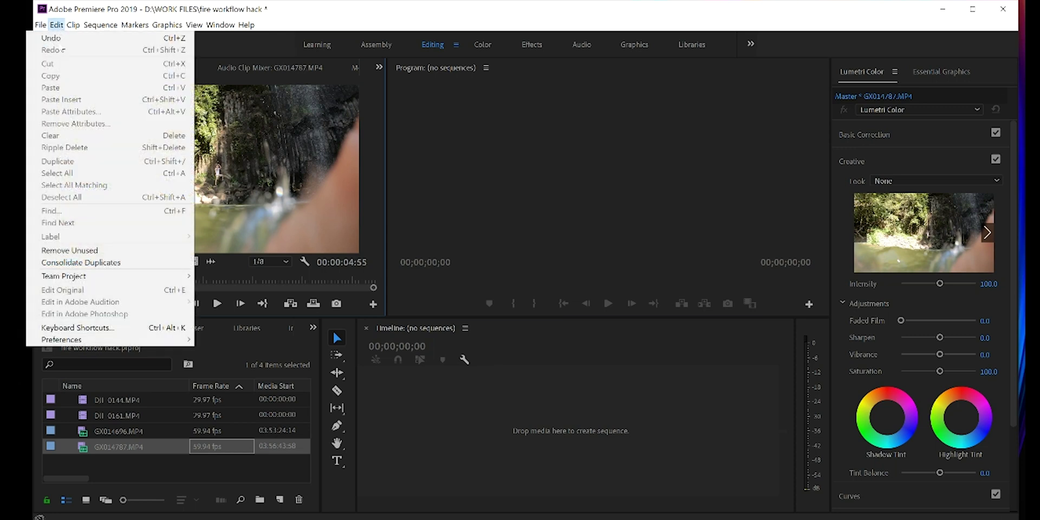
left_click(102, 332)
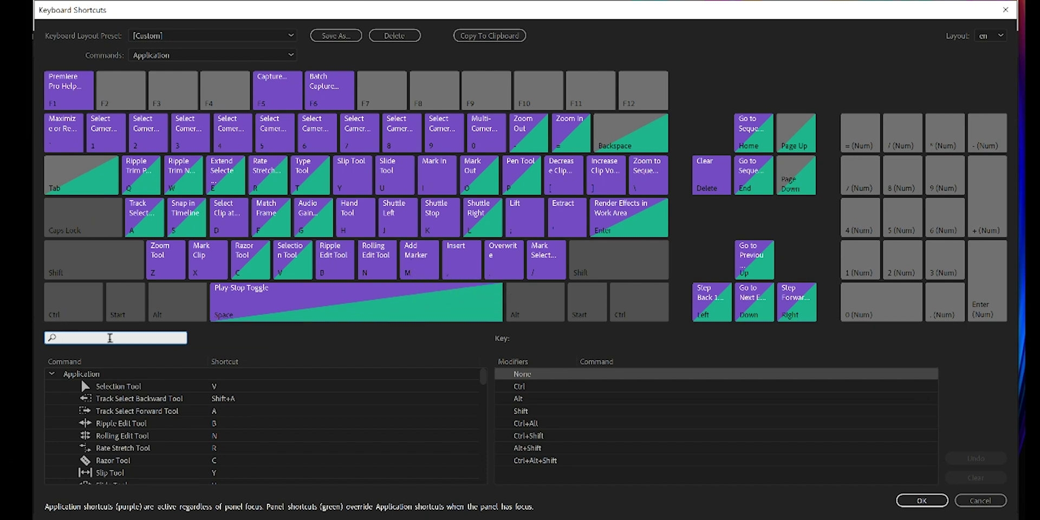
type("add marker")
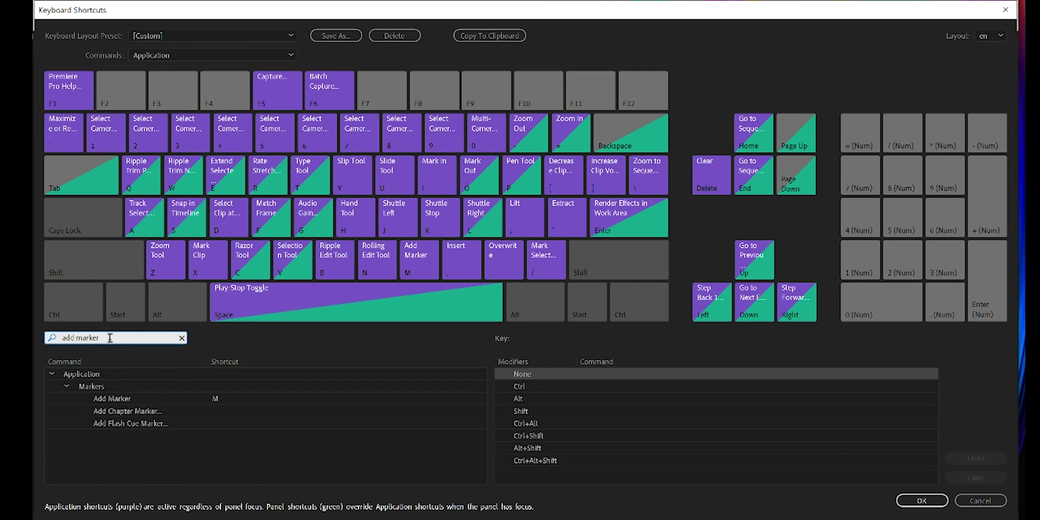
left_click(119, 401)
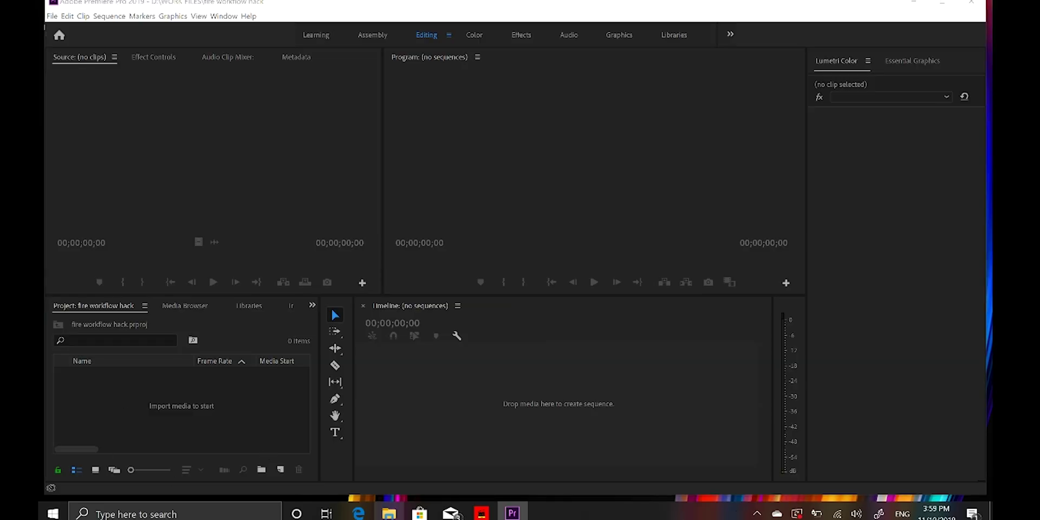
Drag DJI_0161 from the WINDIN FALLS DJI folder into Premiere's Project panel.
key("super+e")
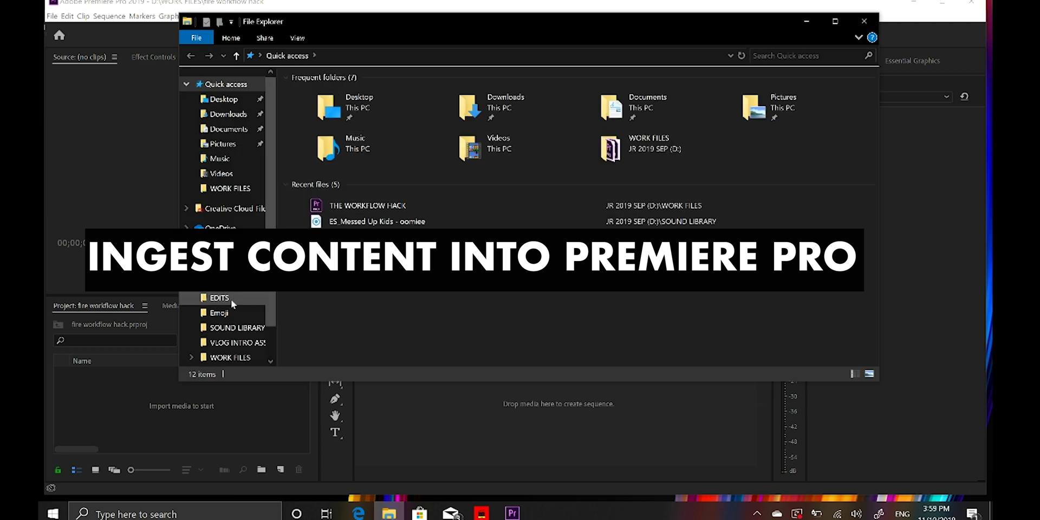
scroll(219, 330, "down", 1)
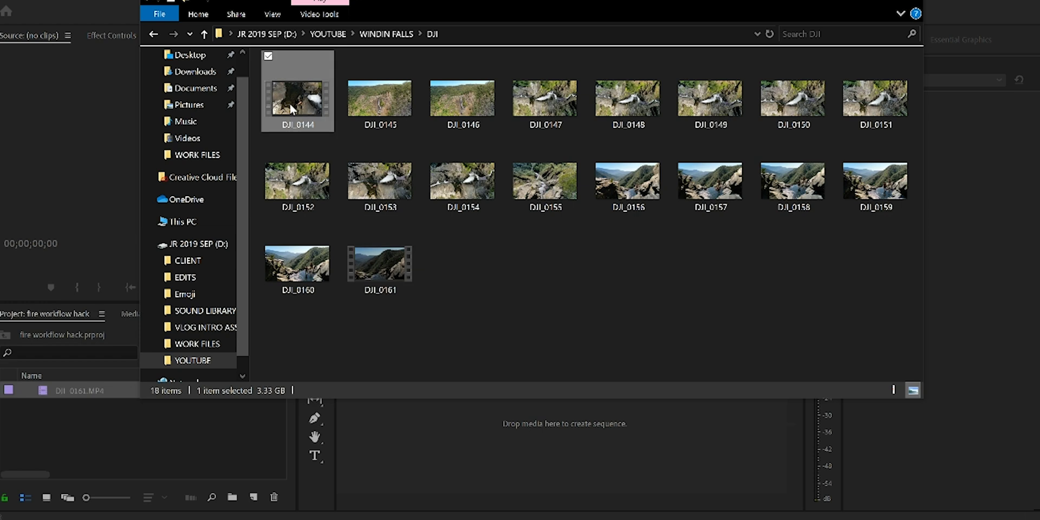
left_click_drag(379, 263, 216, 444)
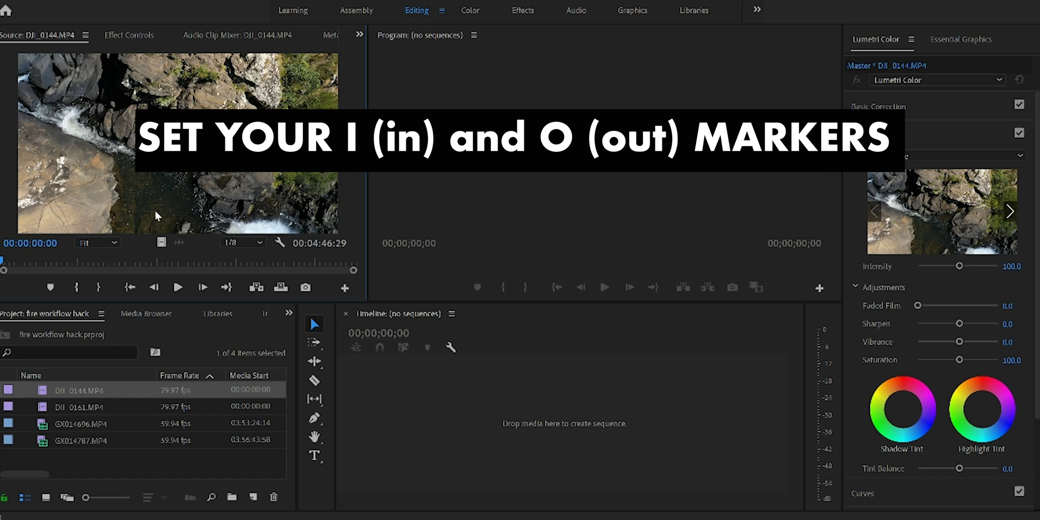
Mark DJI_0144 from 01:25 to 01:33:10 in the Source monitor, then load and scrub DJI_0161.
left_click(98, 260)
key("i")
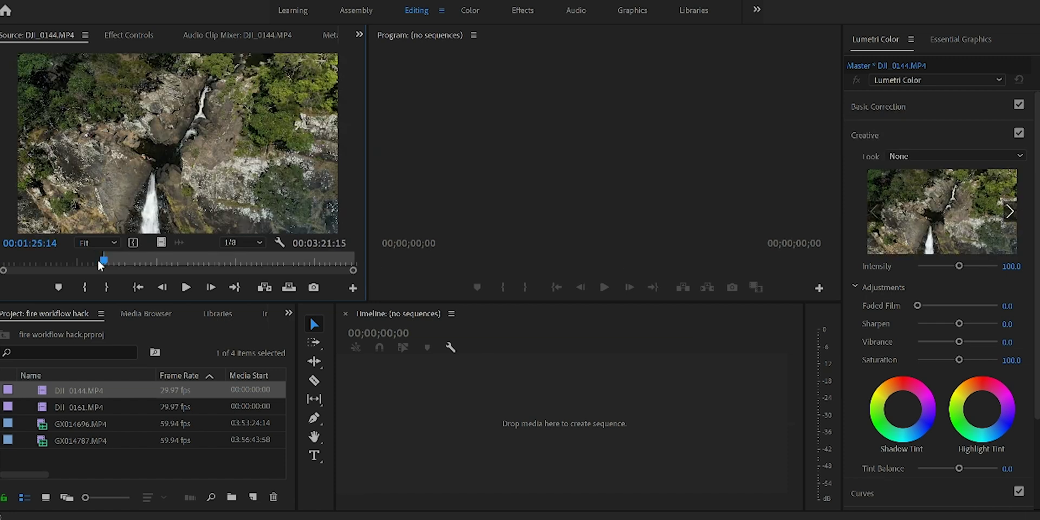
key("space")
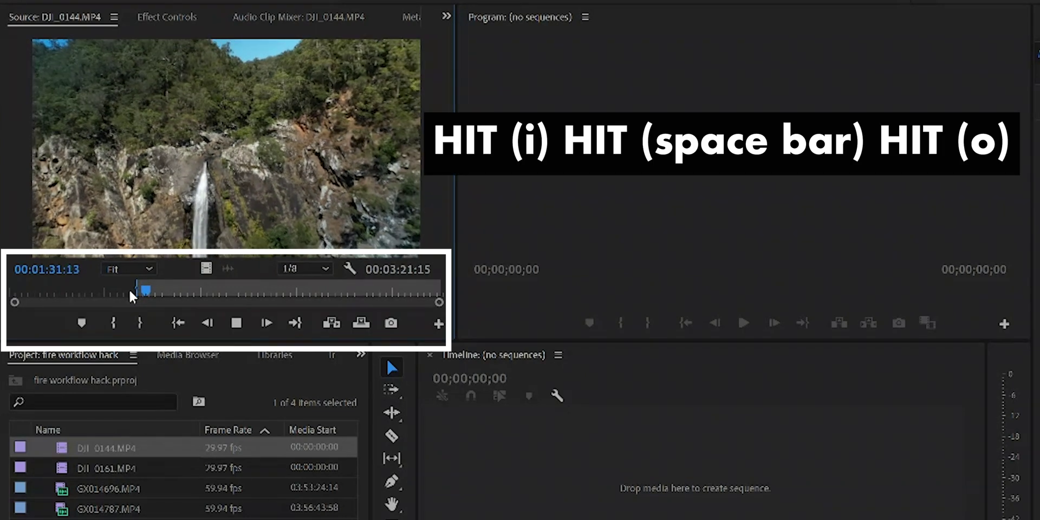
key("space")
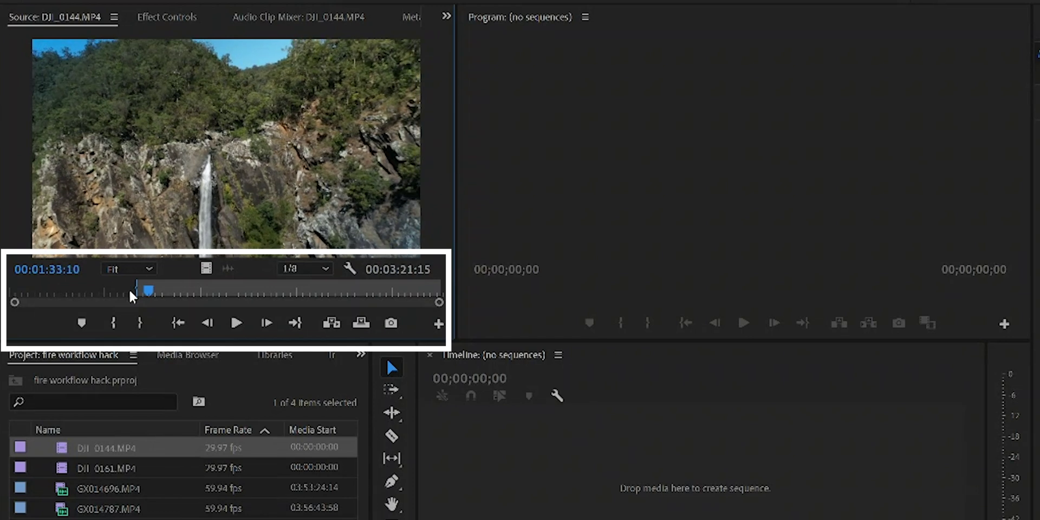
key("o")
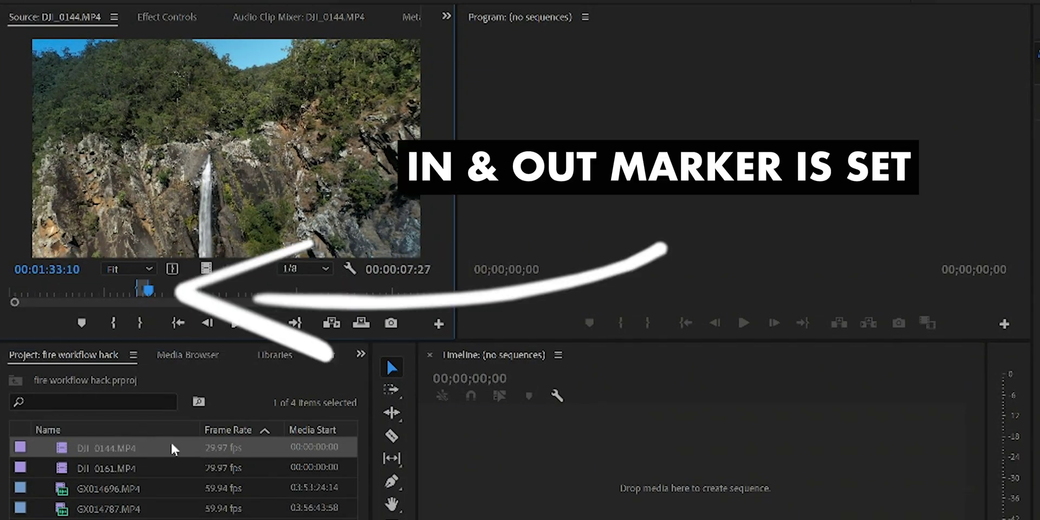
double_click(108, 467)
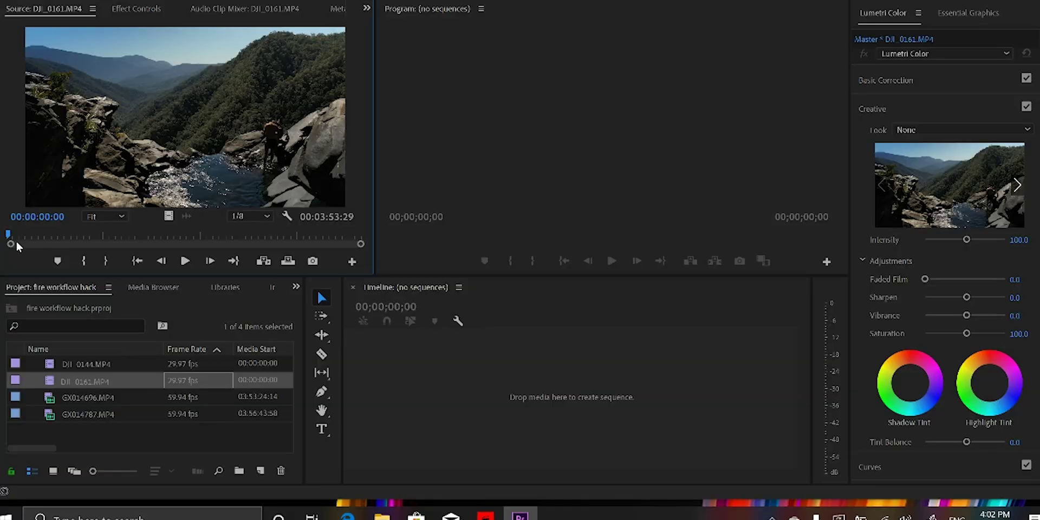
left_click_drag(10, 236, 63, 231)
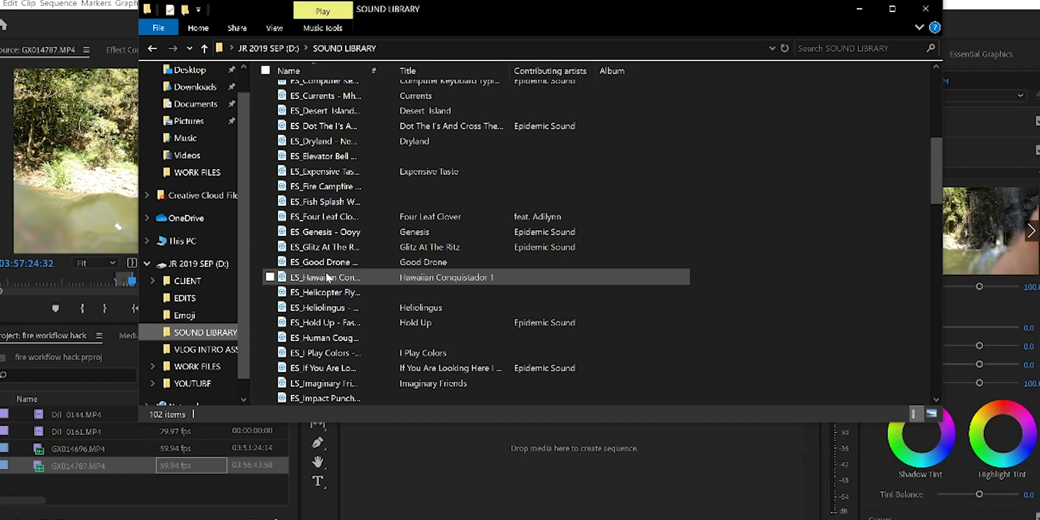
scroll(326, 272, "down", 1)
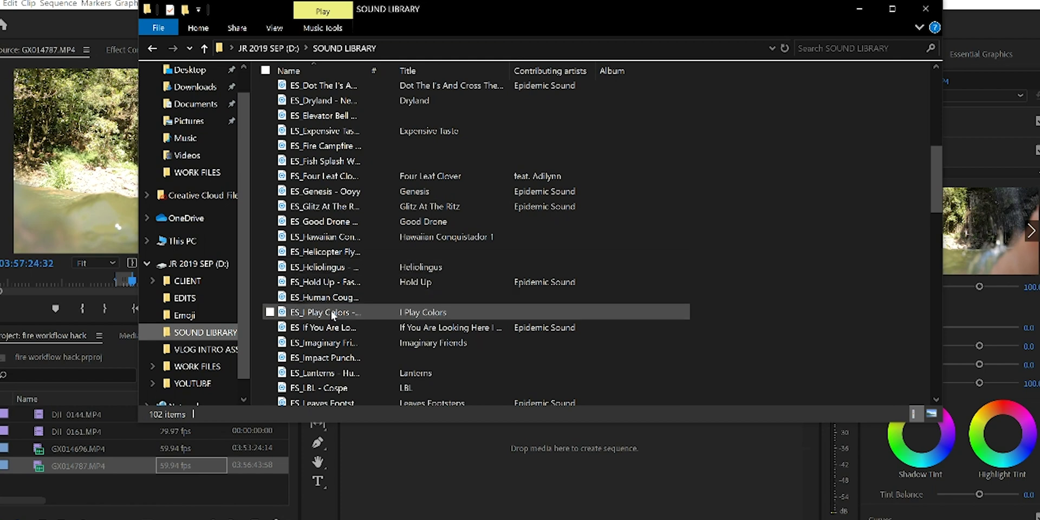
scroll(336, 202, "up", 2)
scroll(336, 203, "down", 8)
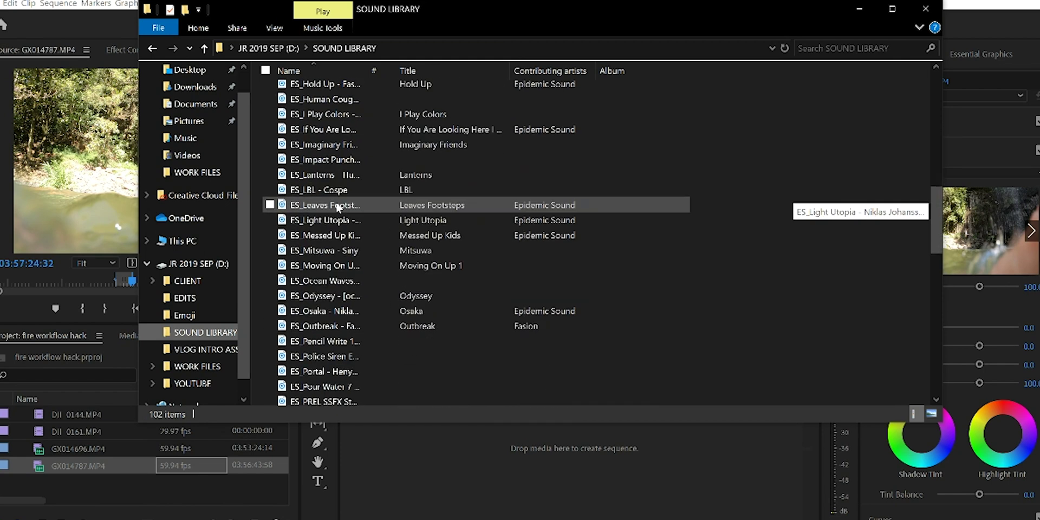
scroll(323, 270, "down", 6)
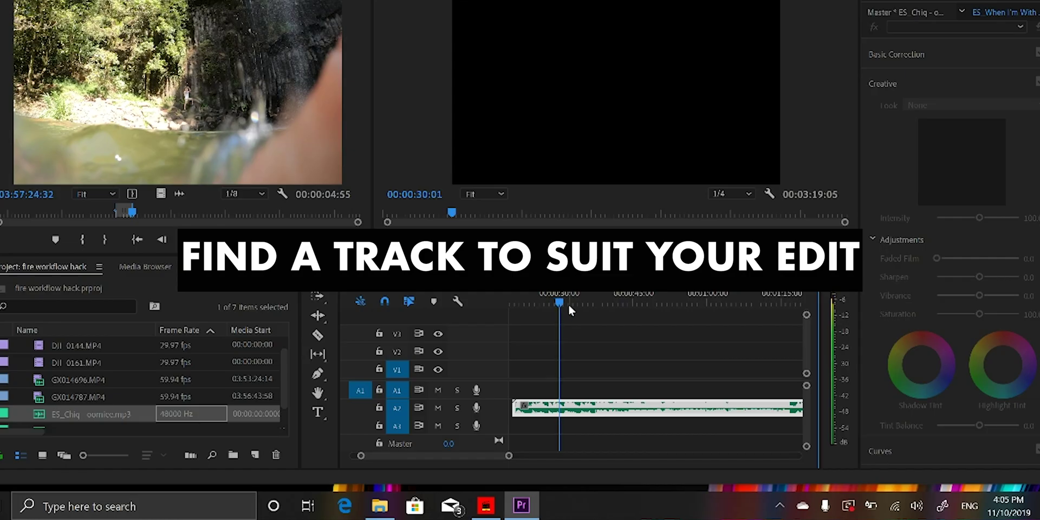
Zoom in on the song, park the playhead at 27:18 and play from there.
key("=")
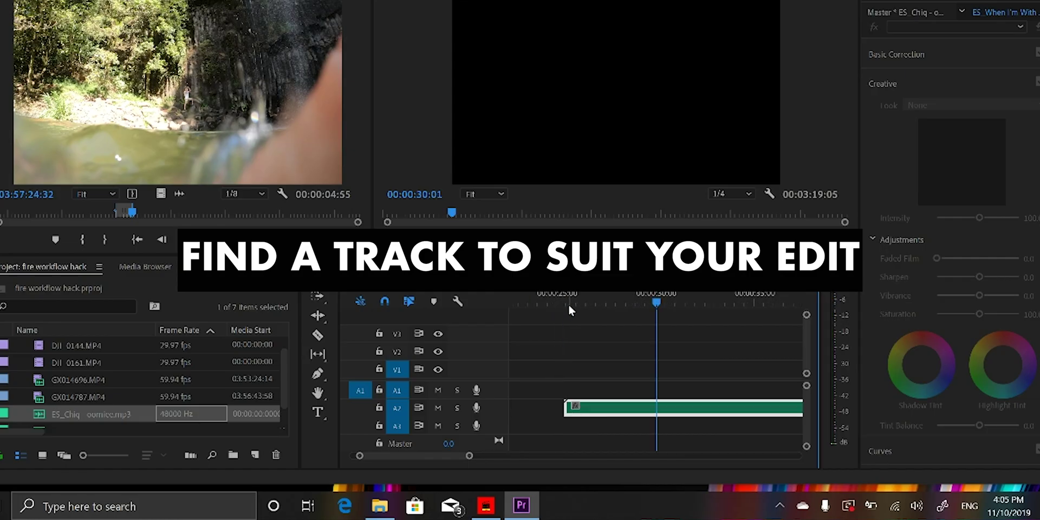
left_click(610, 303)
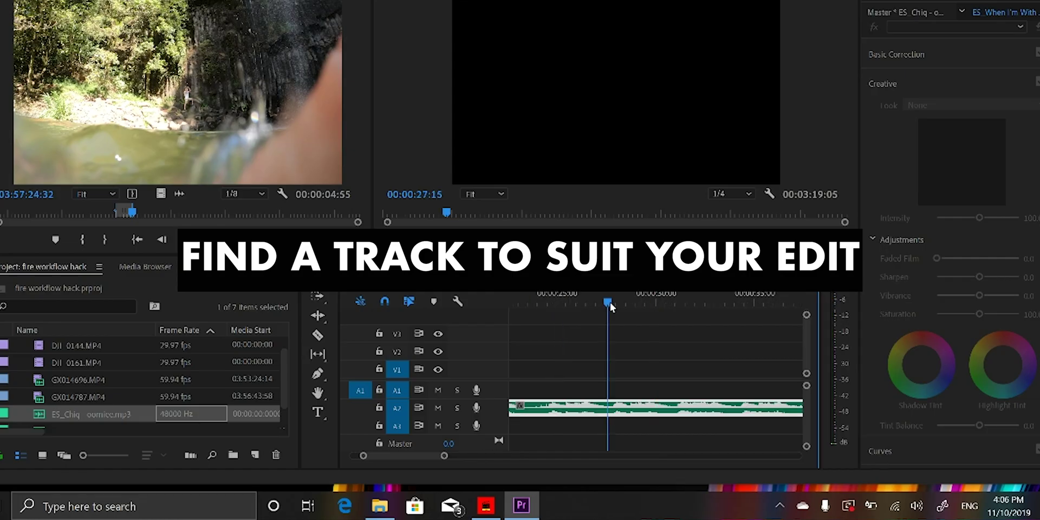
key("=")
left_click(662, 303)
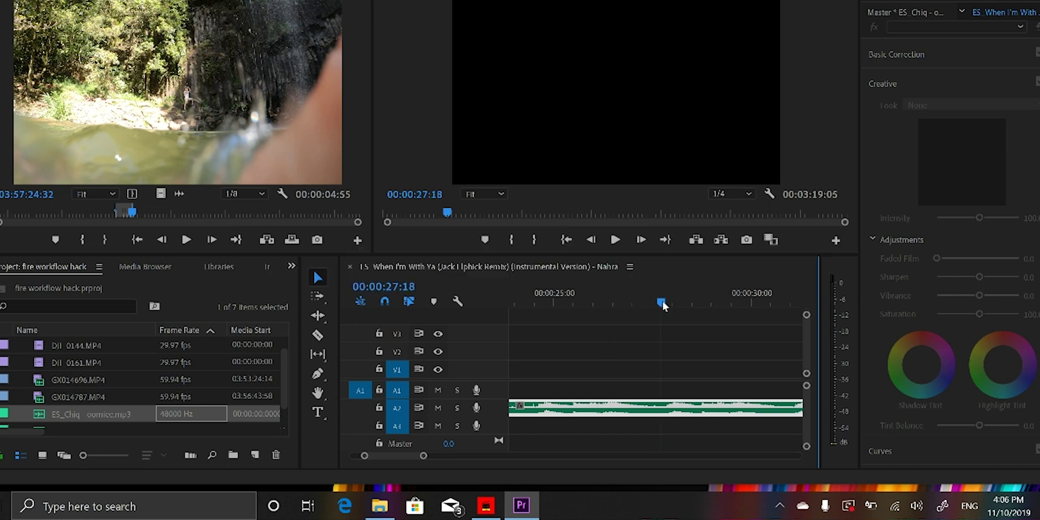
key("space")
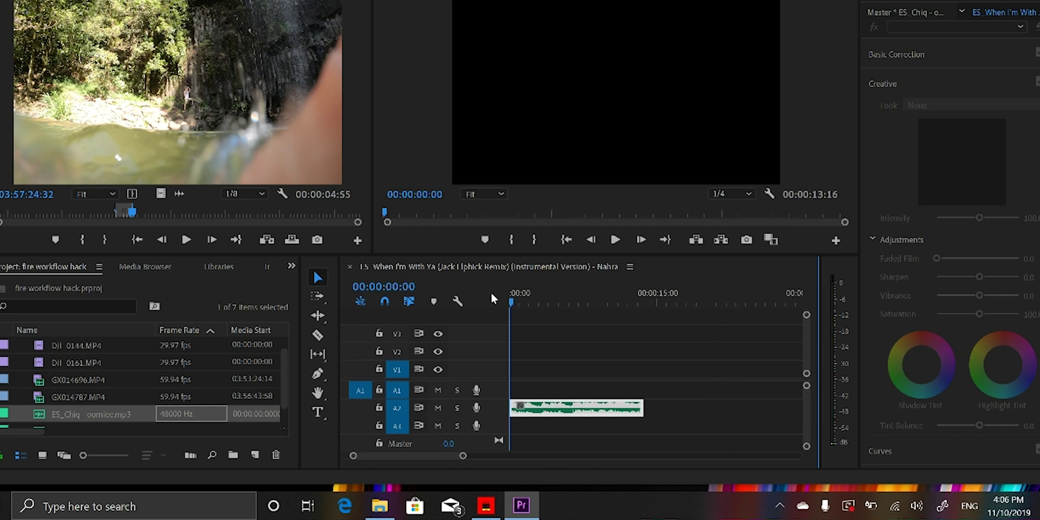
Return to the sequence start and drop five markers with M on the beats during playback.
left_click(552, 190)
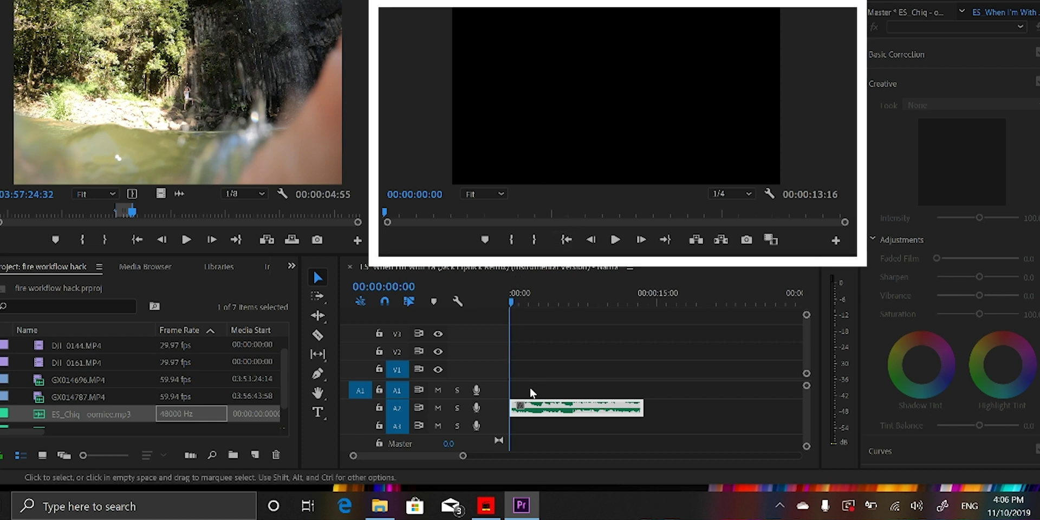
left_click(540, 295)
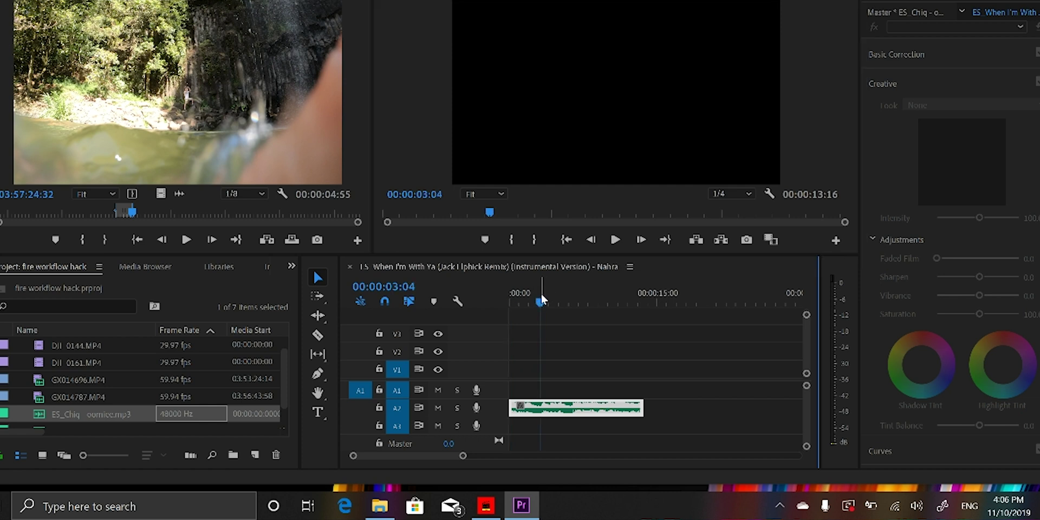
left_click(548, 190)
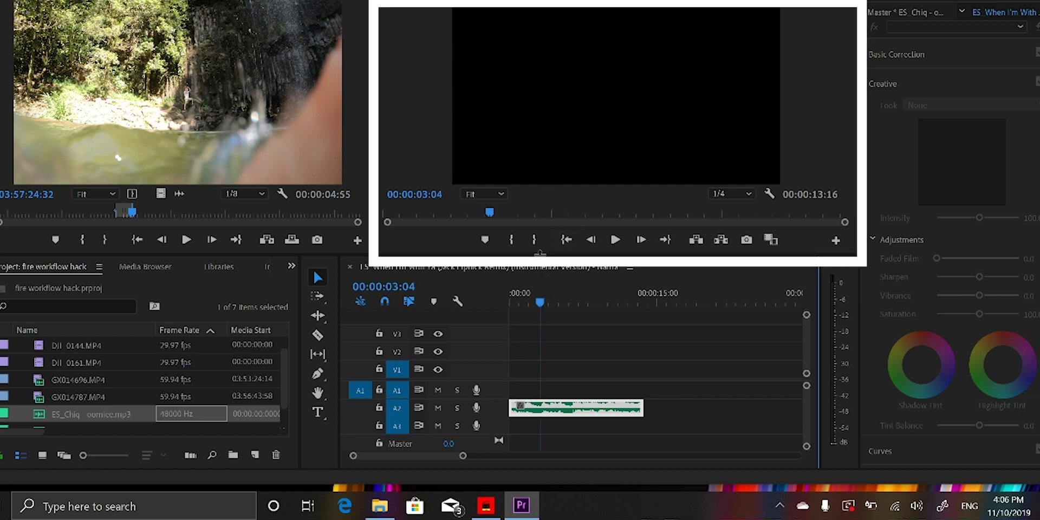
key("Home")
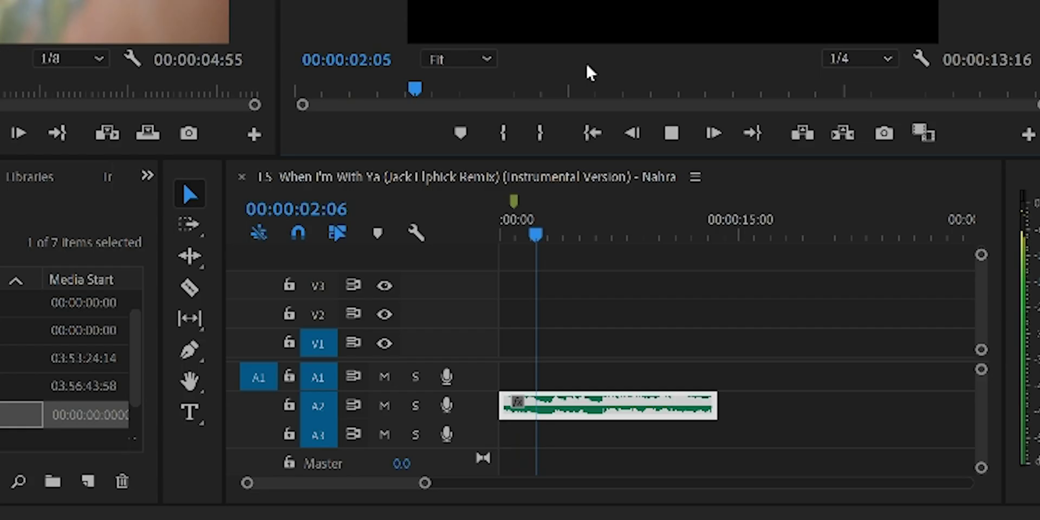
key("m")
key("m")
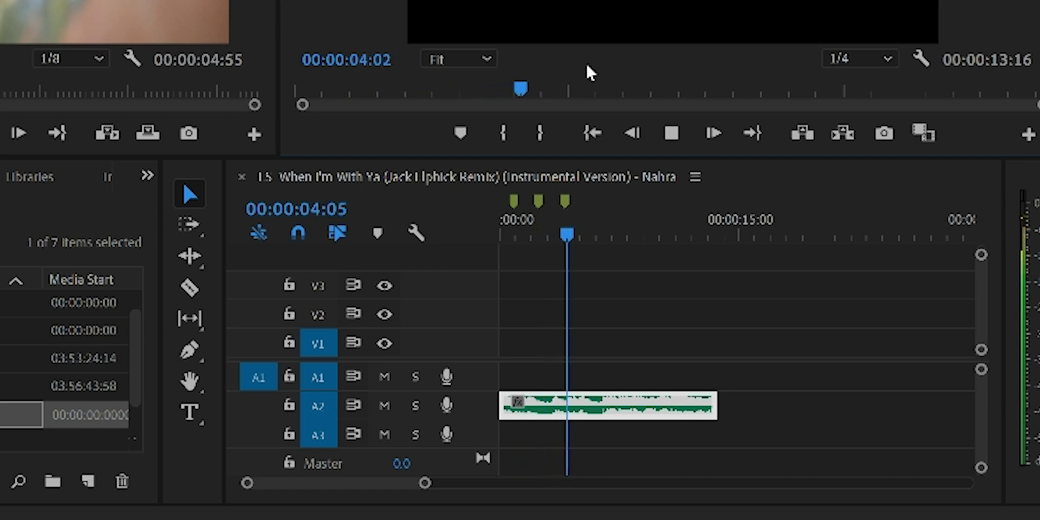
key("m")
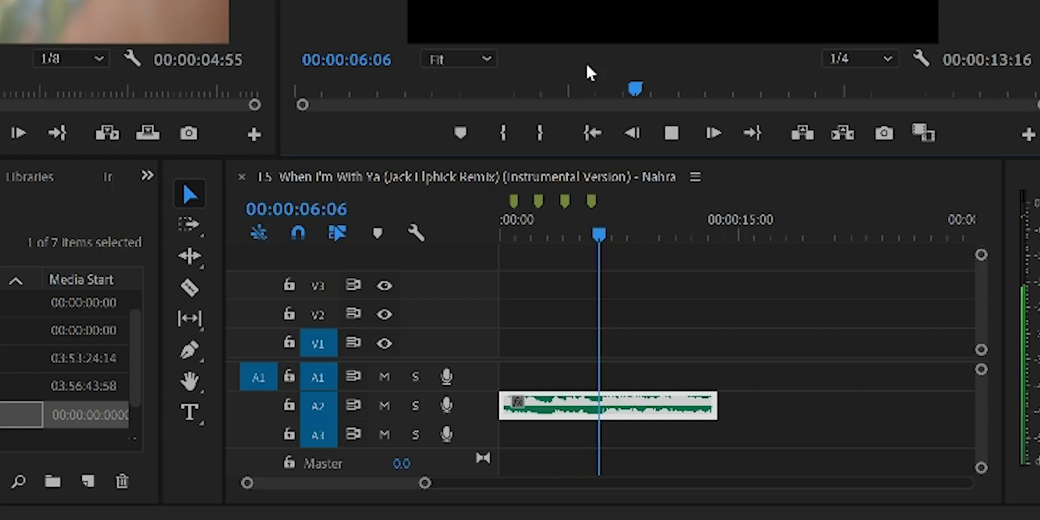
key("m")
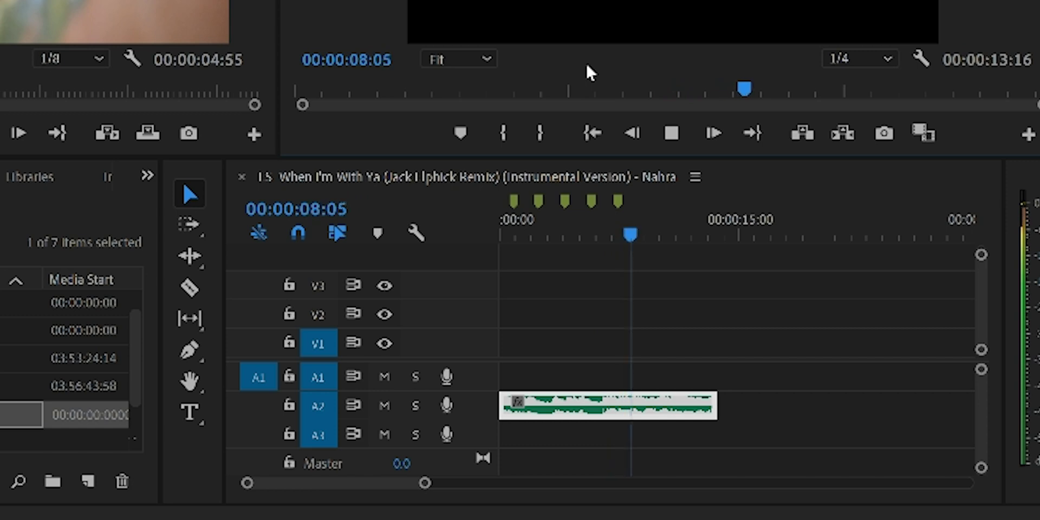
key("m")
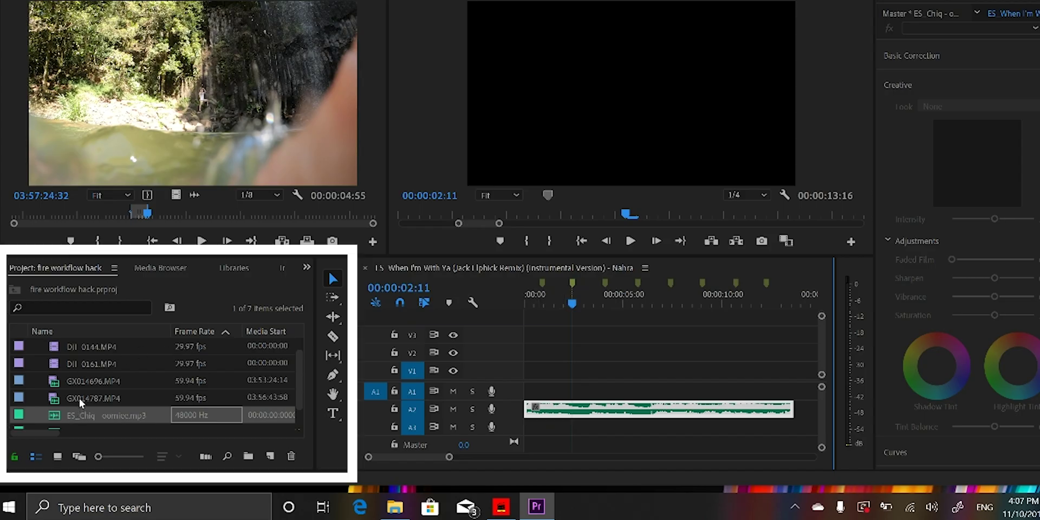
Select the four video clips from DJI_0144 through GX014787 in the Project panel.
left_click(79, 398)
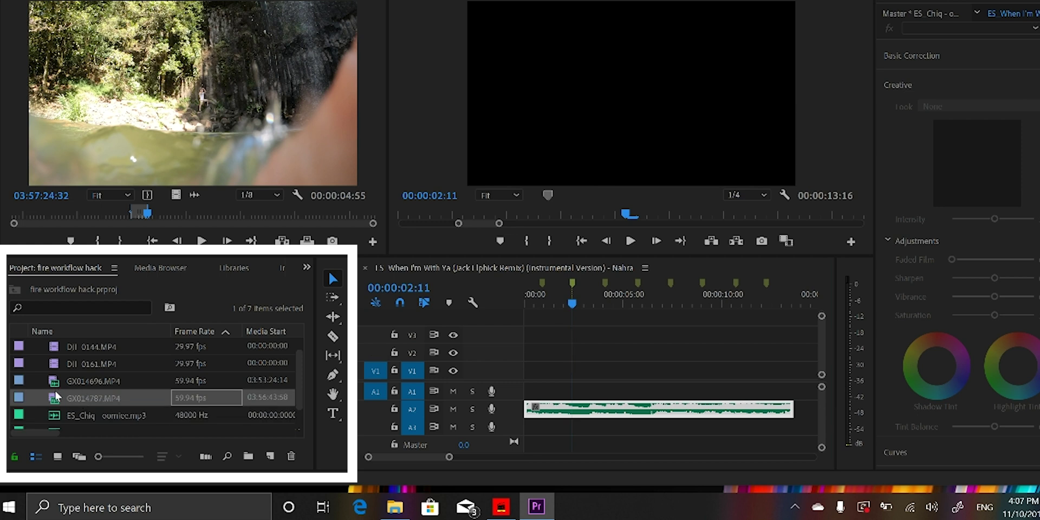
scroll(62, 356, "up", 1)
left_click(53, 363, "shift")
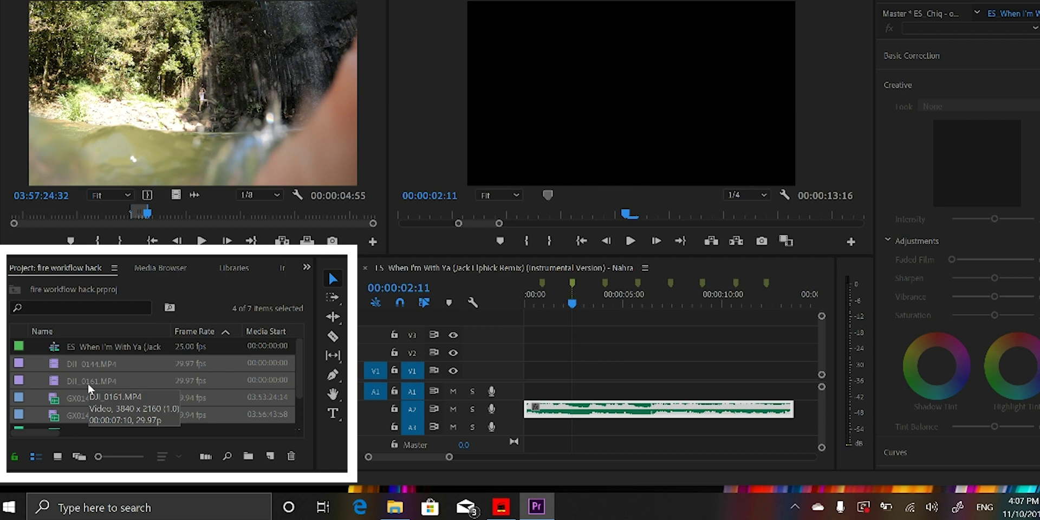
Automate the clips to the sequence at unnumbered markers and play back the cut.
key("alt+c")
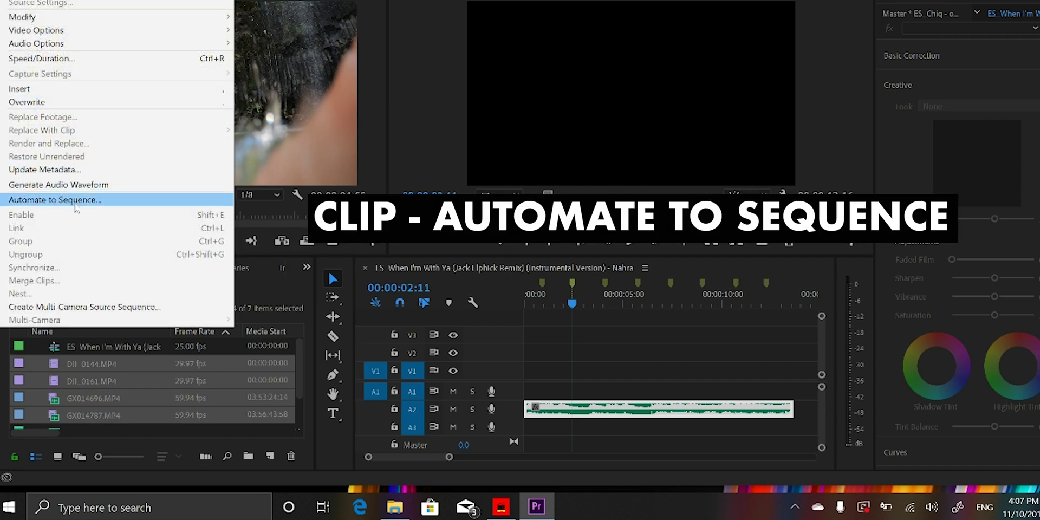
left_click(73, 201)
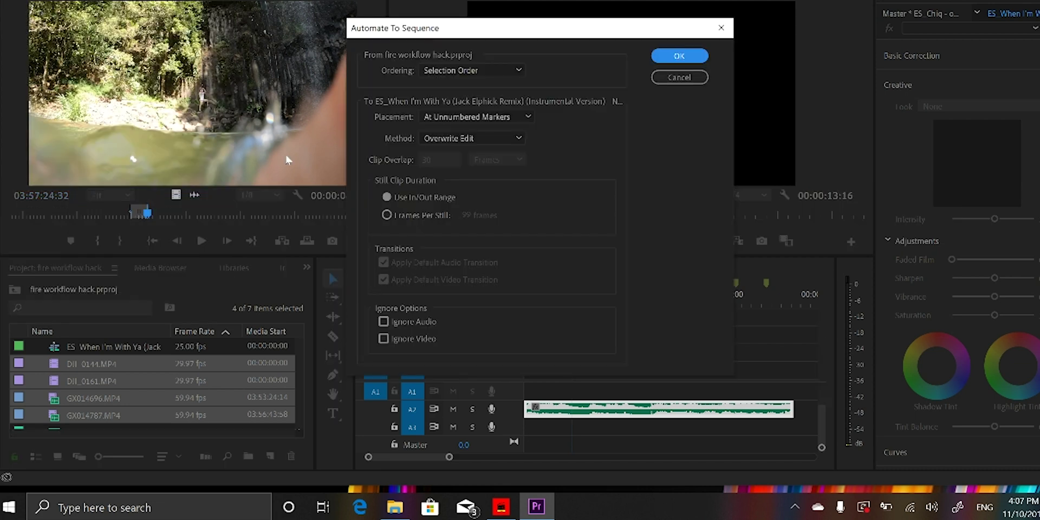
left_click(471, 115)
left_click(470, 148)
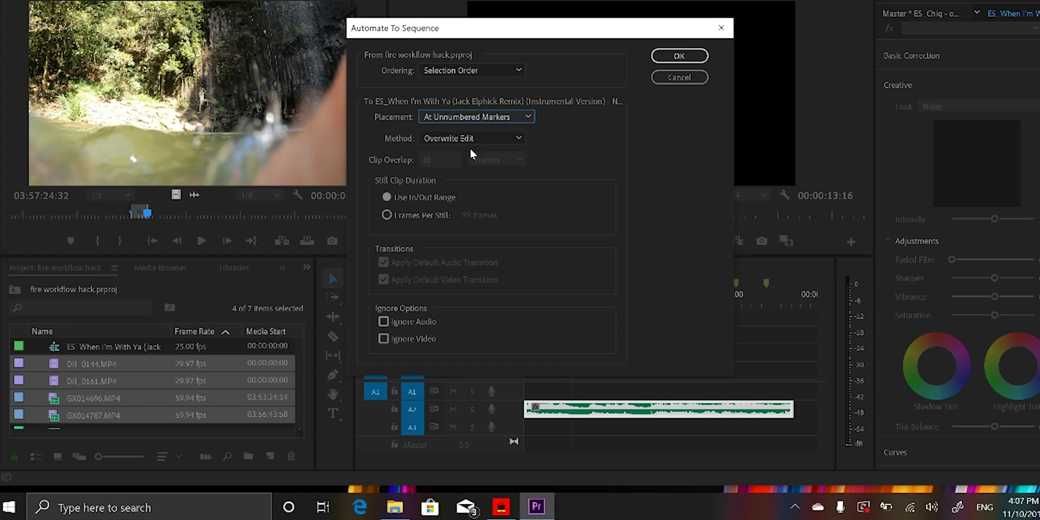
left_click(463, 116)
left_click(469, 148)
left_click(677, 56)
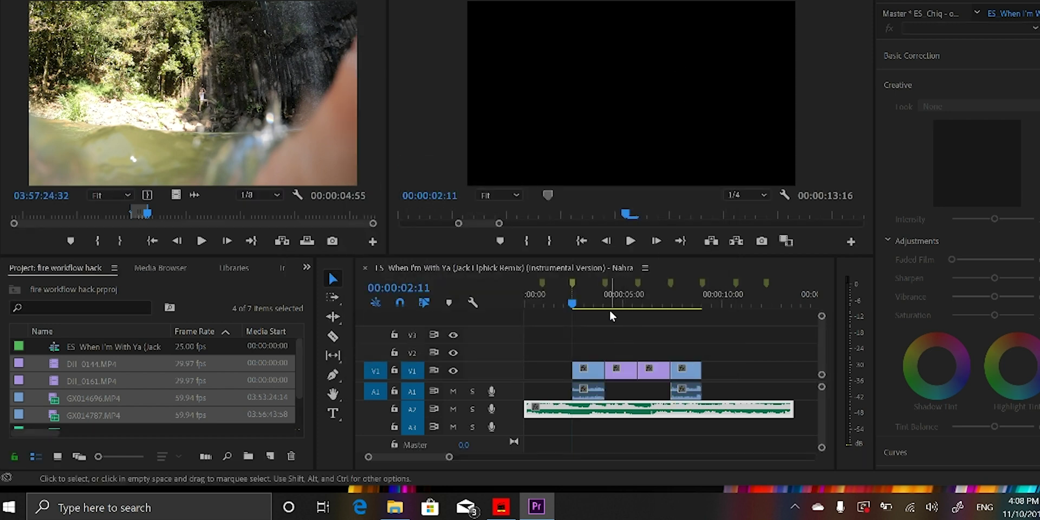
key("space")
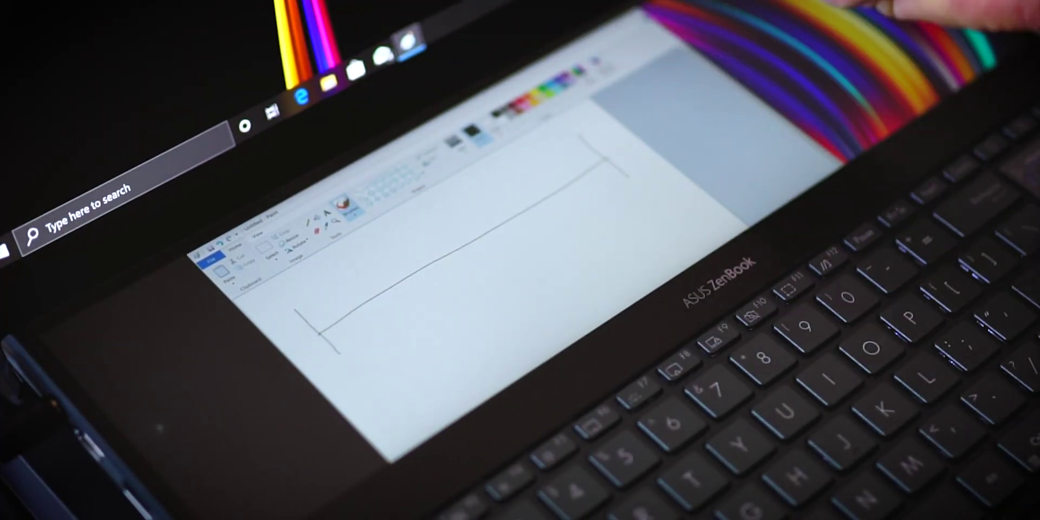
Handwrite 'timeline', '2min' and 'Story (written narrative)' around the drawn line.
mouse_move(314, 277)
left_mouse_down()
mouse_move(370, 235)
mouse_move(417, 238)
left_mouse_up()
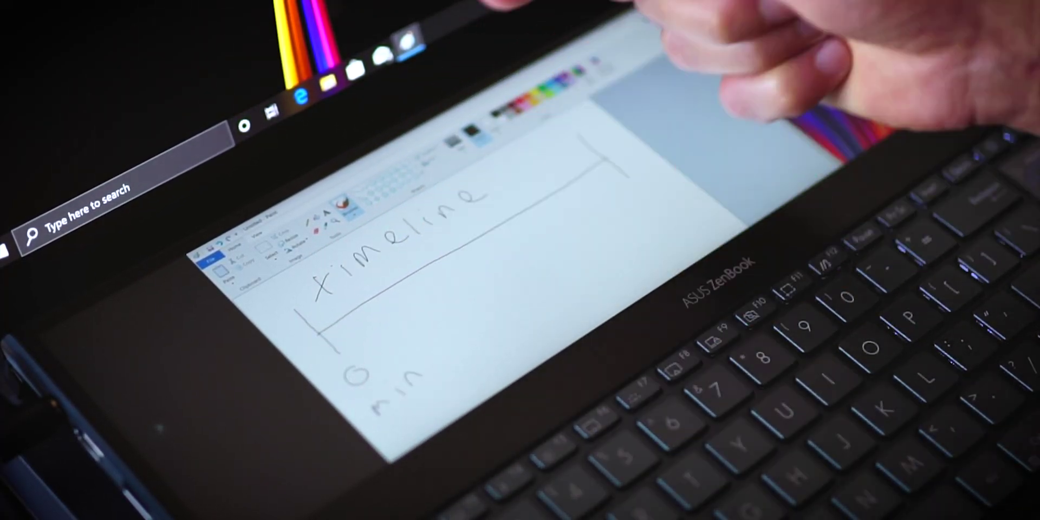
left_click_drag(623, 202, 675, 175)
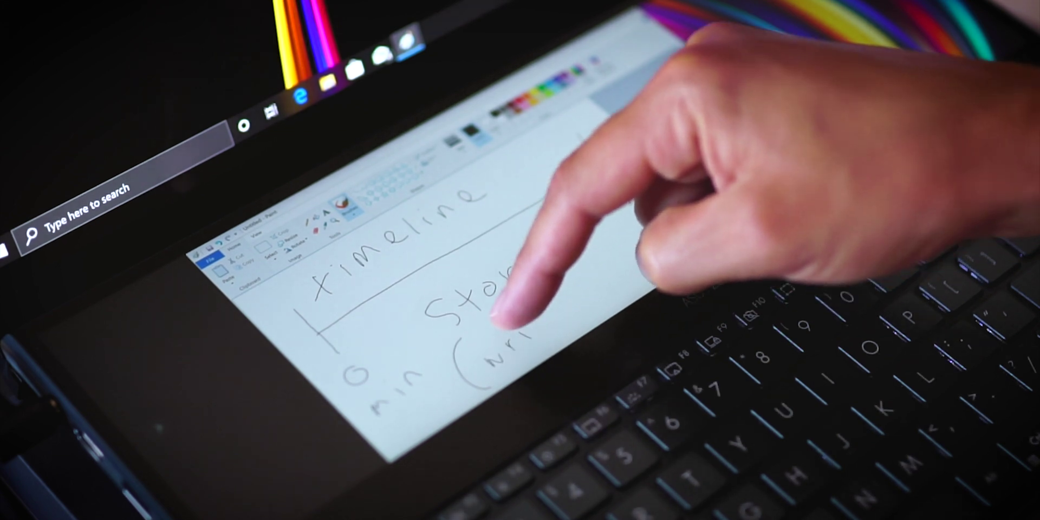
left_click_drag(498, 320, 566, 303)
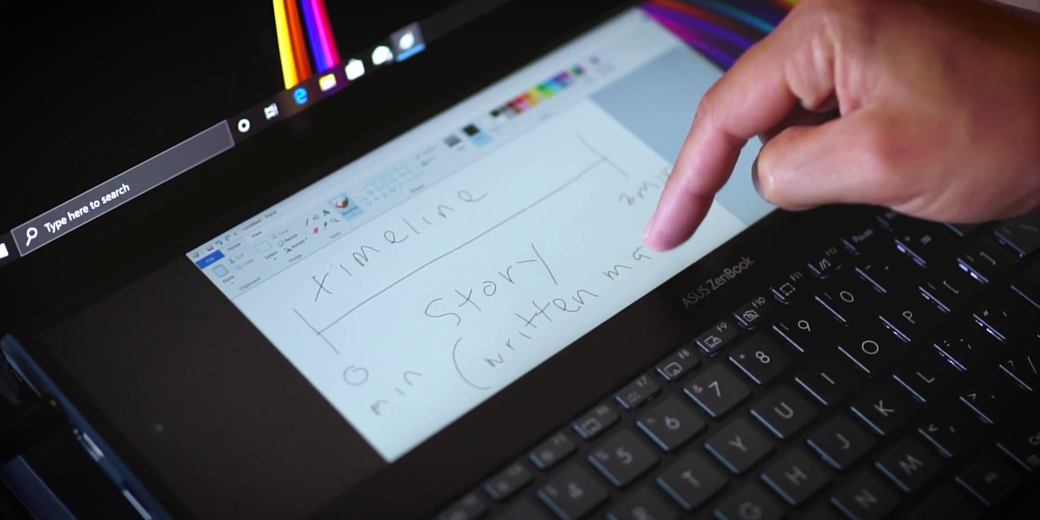
left_click_drag(650, 263, 729, 206)
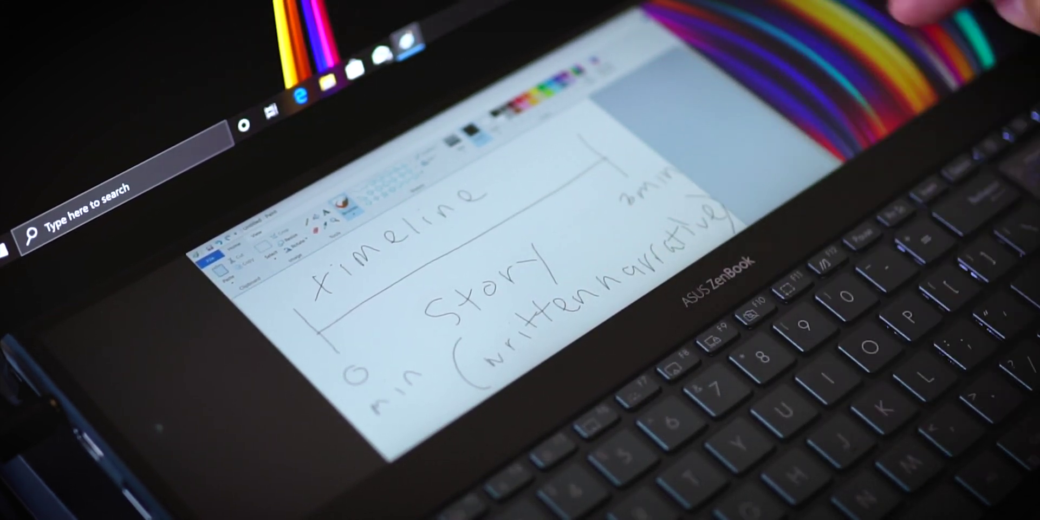